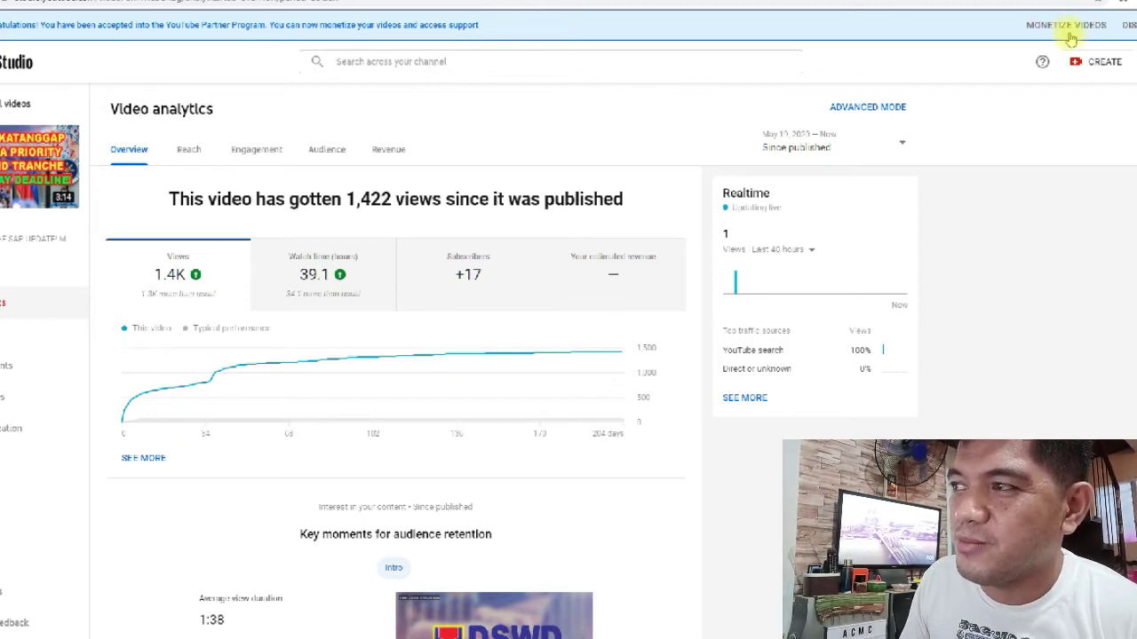
# Apply monetization preferences with Decide later for existing videos, all ad types including non-skippable video ads, and ads during video
pyautogui.click(1068, 32)
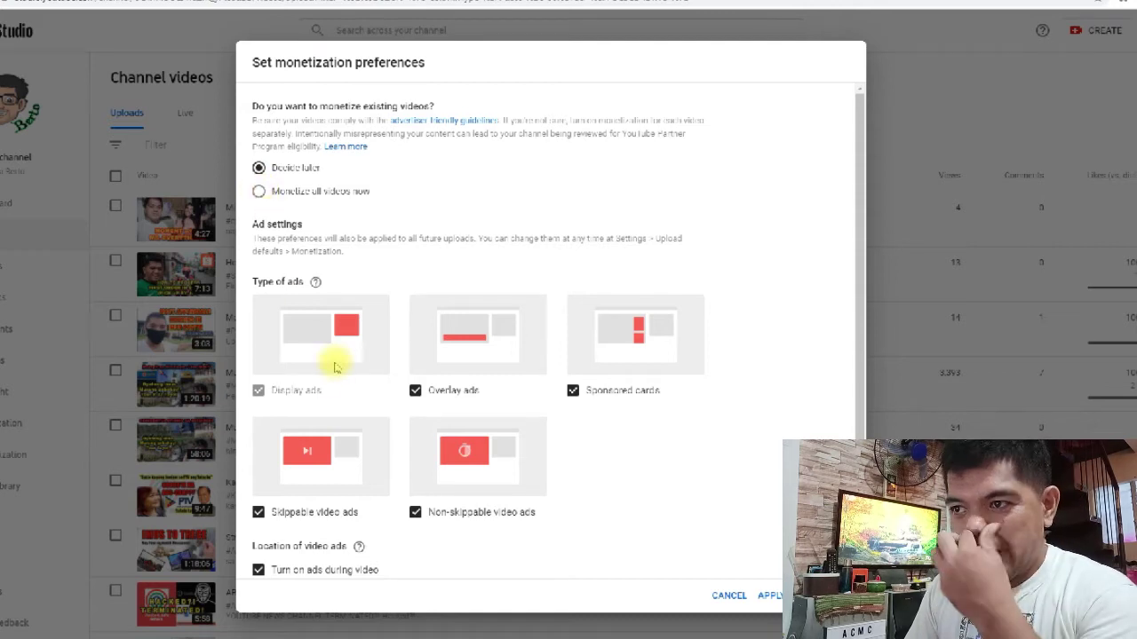
pyautogui.scroll(-1, 563, 429)
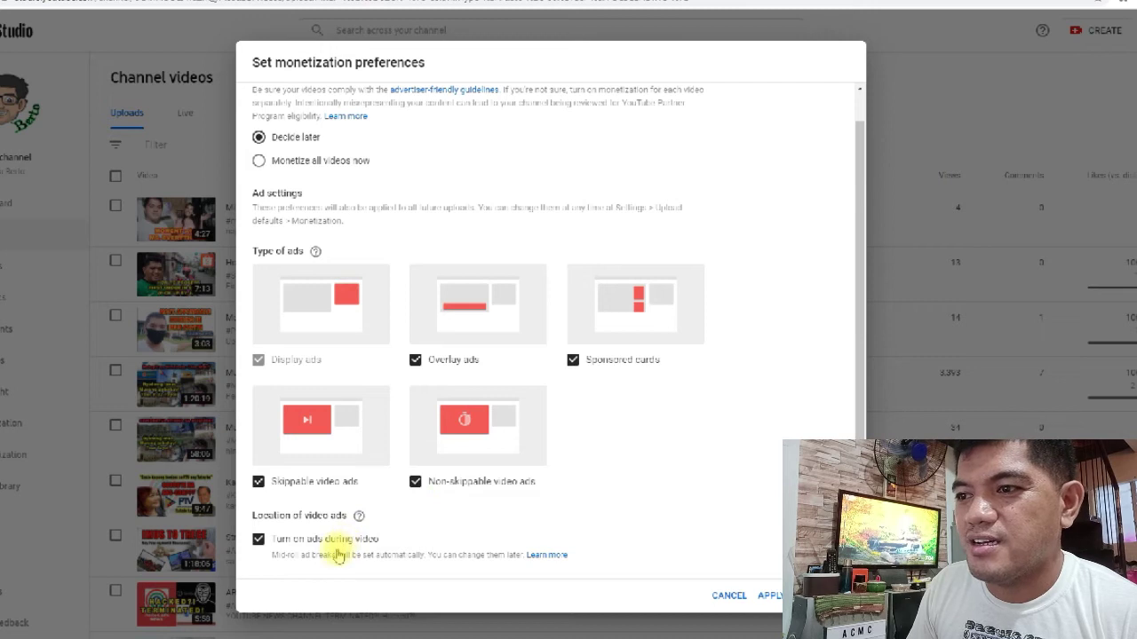
pyautogui.click(415, 481)
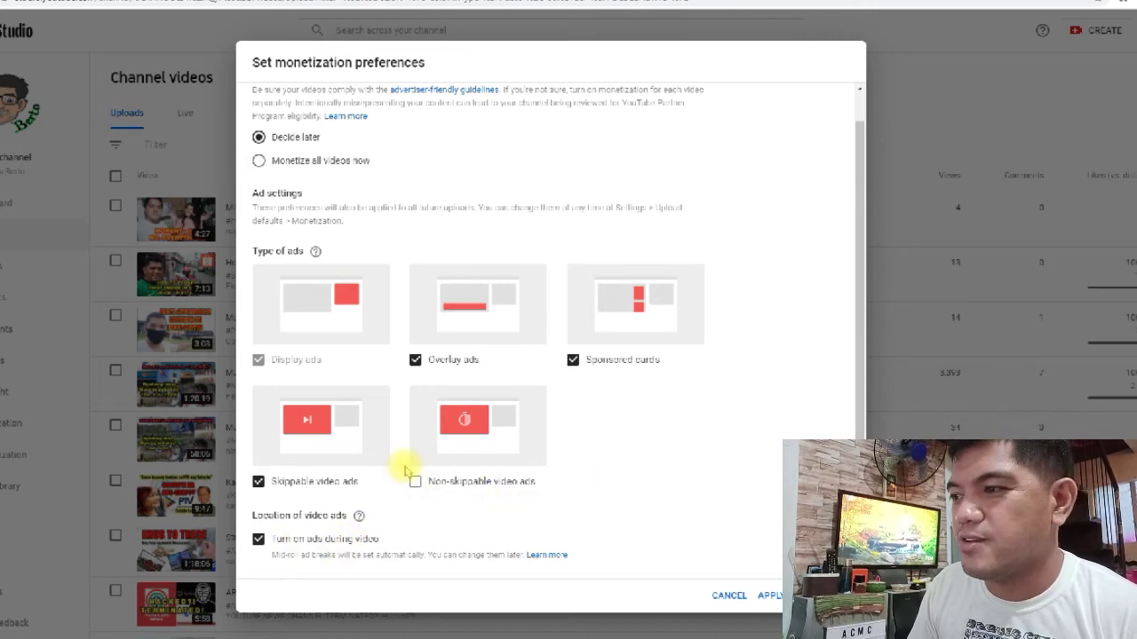
pyautogui.click(414, 481)
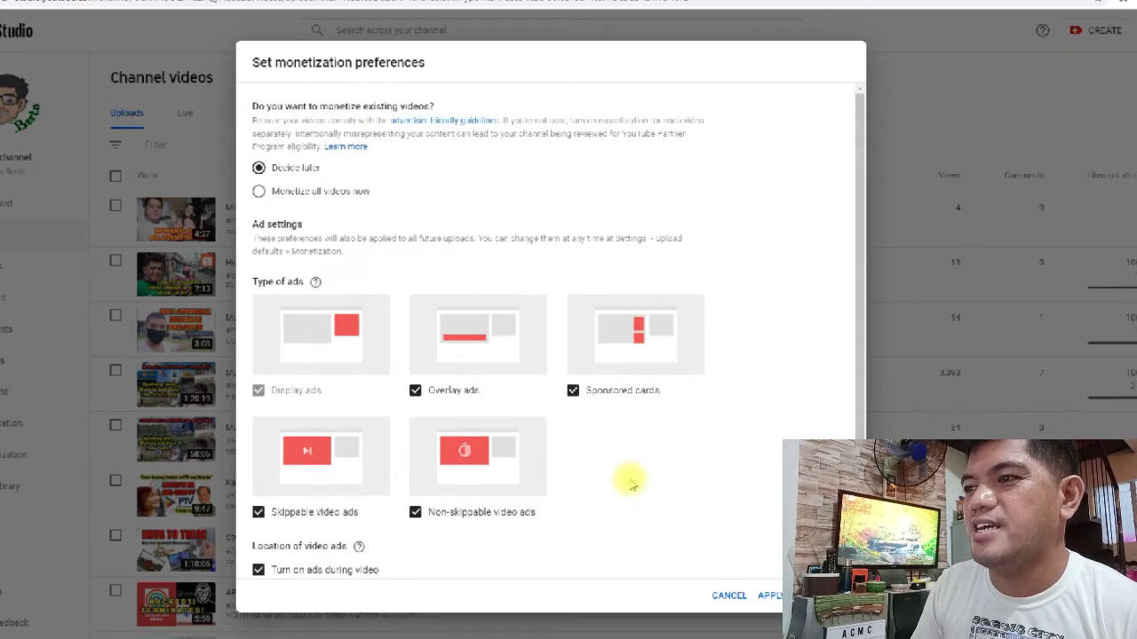
pyautogui.click(415, 481)
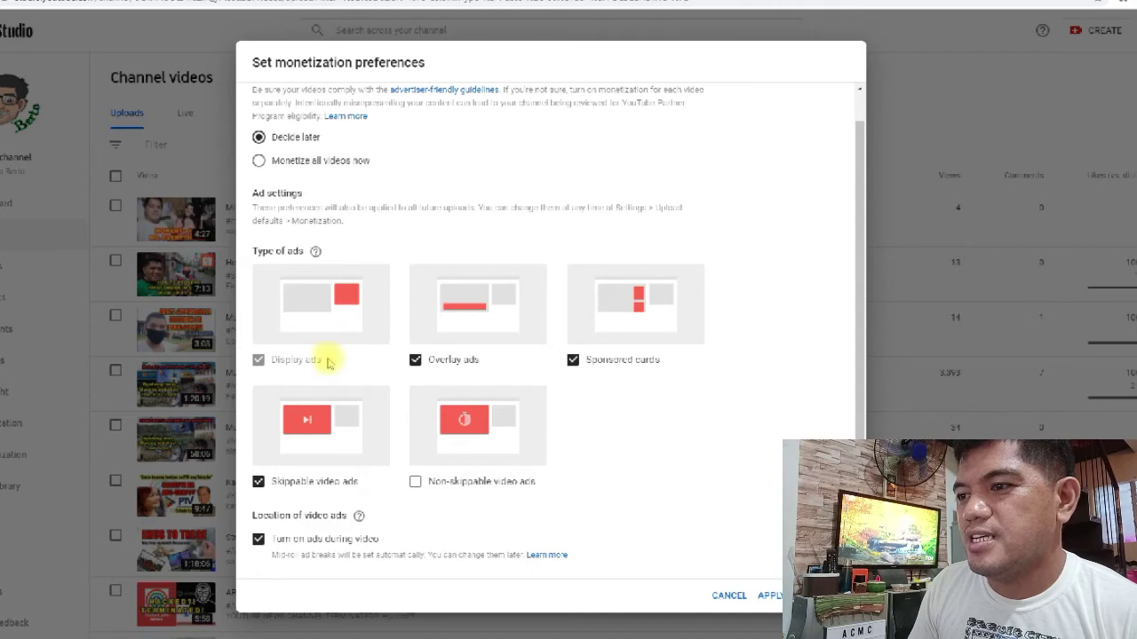
pyautogui.click(416, 481)
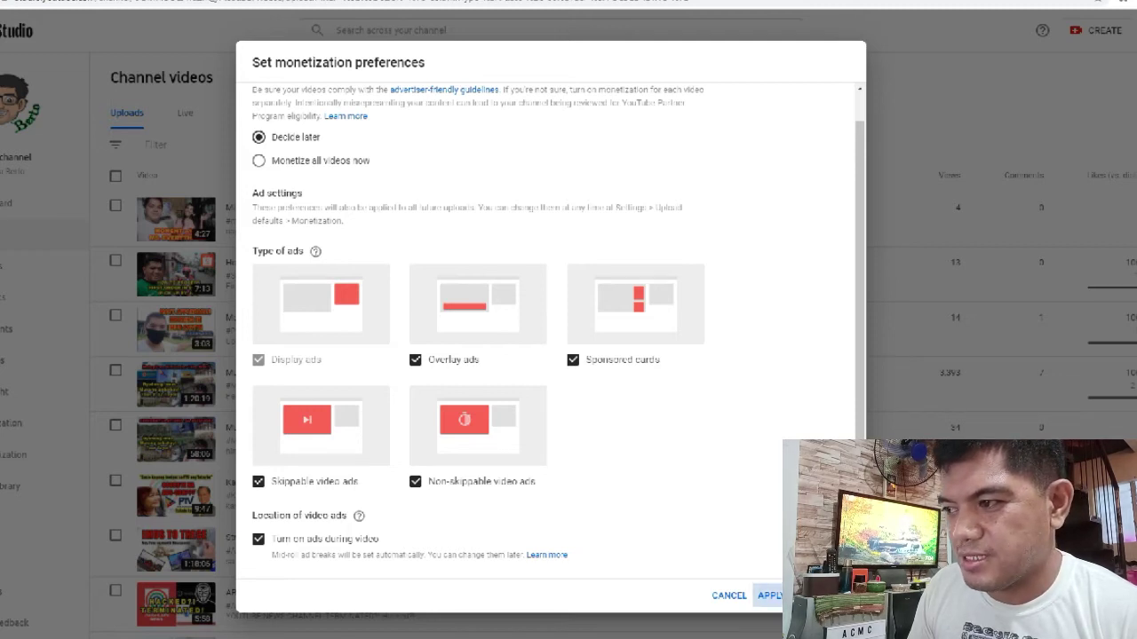
pyautogui.click(769, 595)
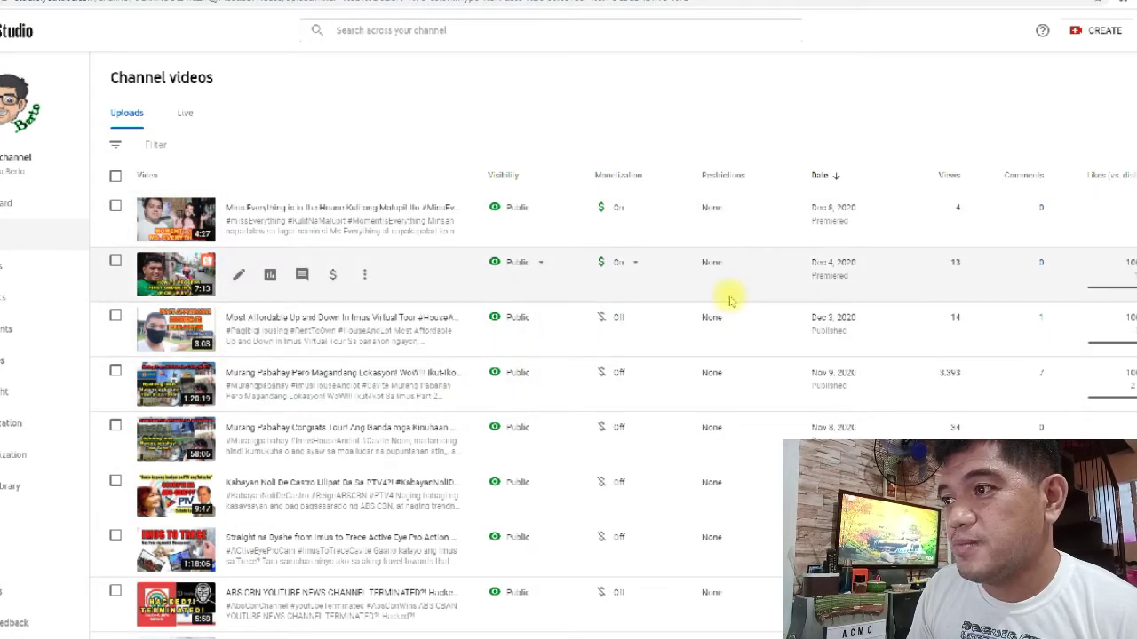
# Review the monetization status of the channel's uploaded videos, from the newest to the oldest
pyautogui.scroll(-3, 589, 310)
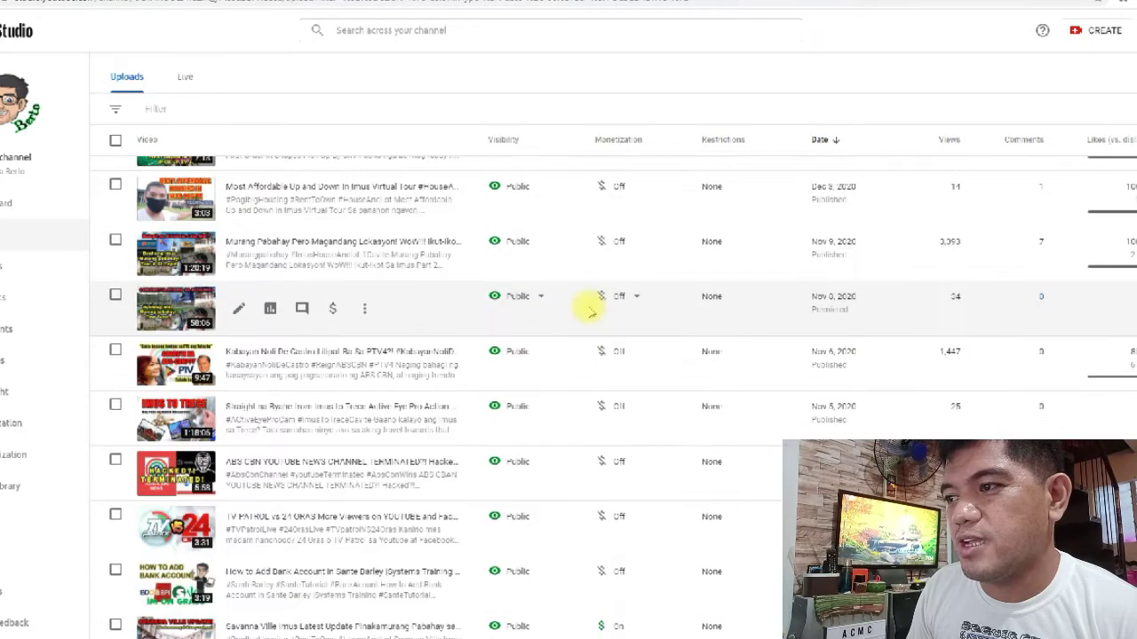
pyautogui.scroll(-5, 588, 310)
pyautogui.scroll(-10, 624, 358)
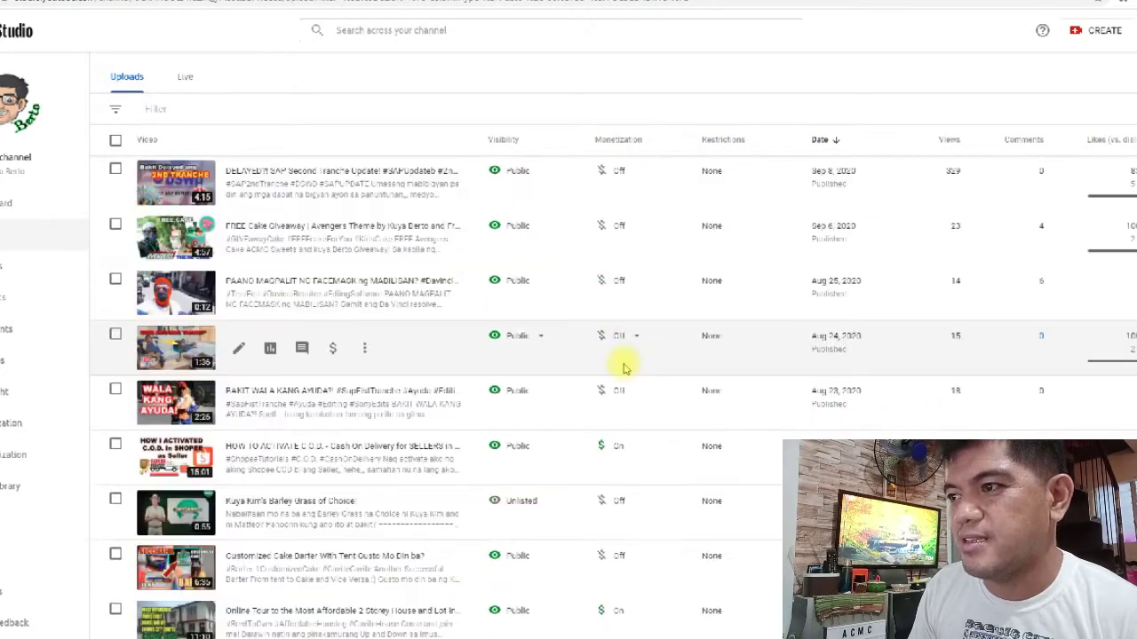
pyautogui.scroll(-8, 625, 366)
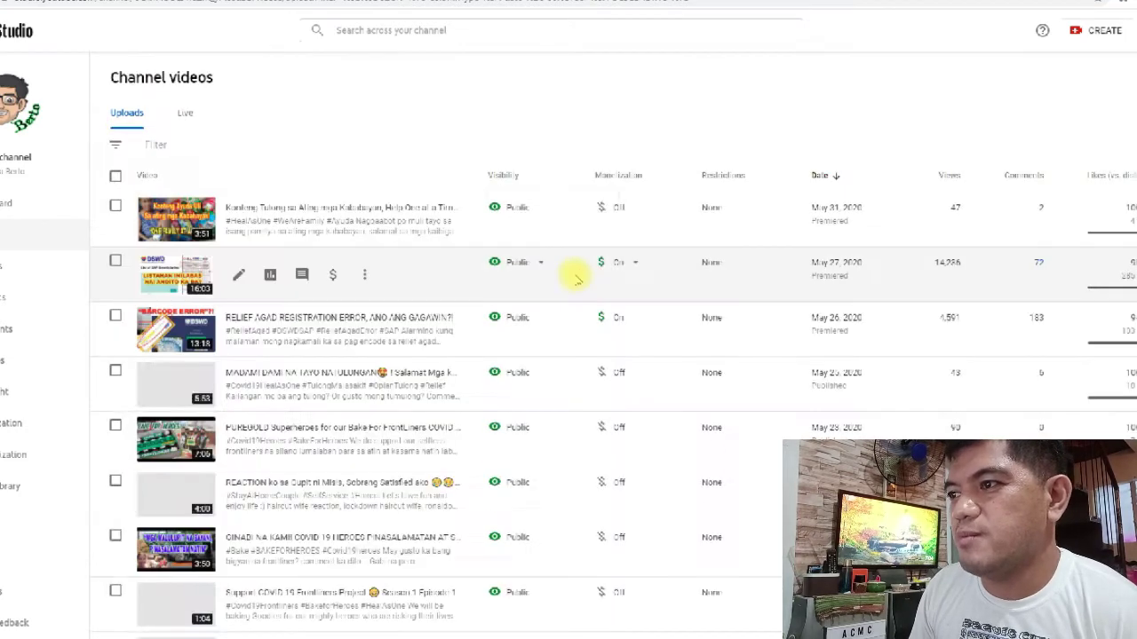
pyautogui.scroll(-10, 578, 284)
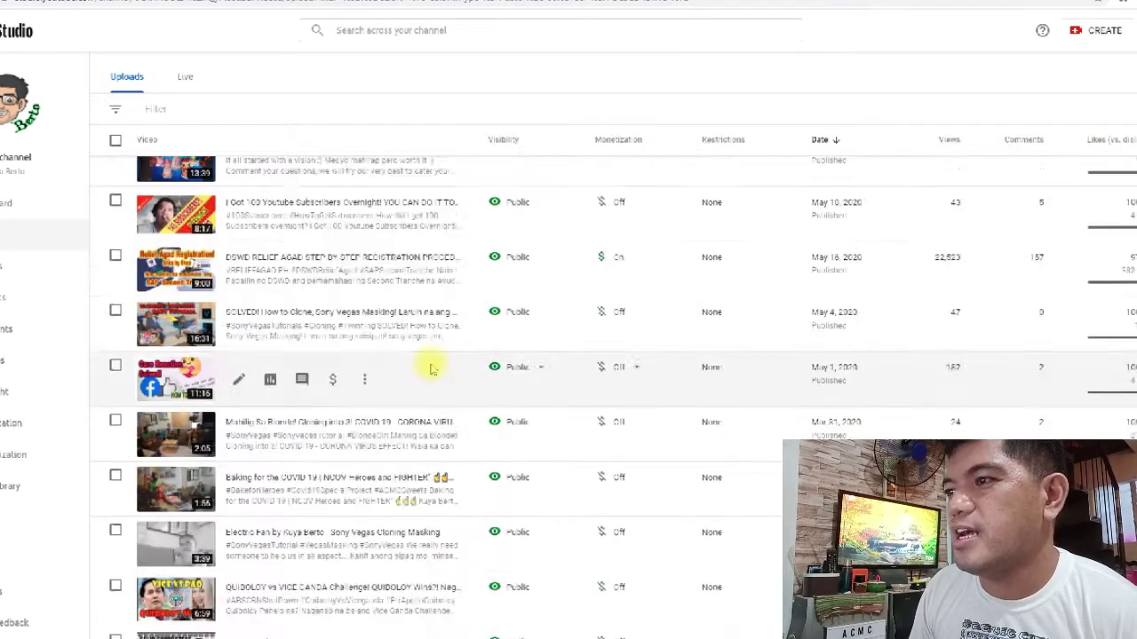
pyautogui.scroll(2, 404, 399)
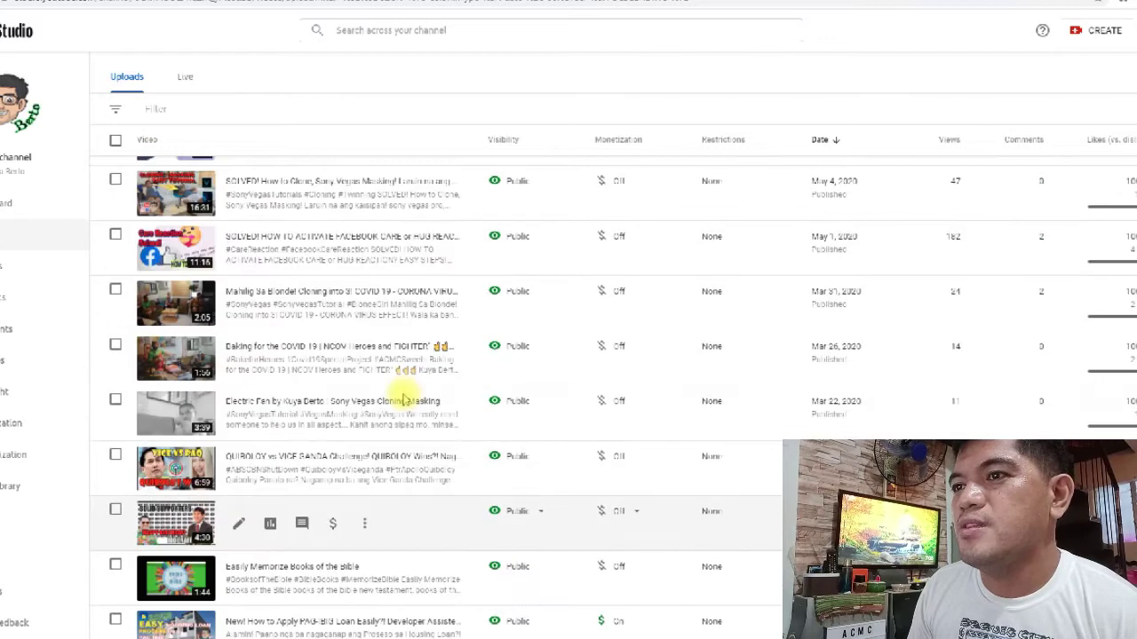
pyautogui.scroll(2, 737, 378)
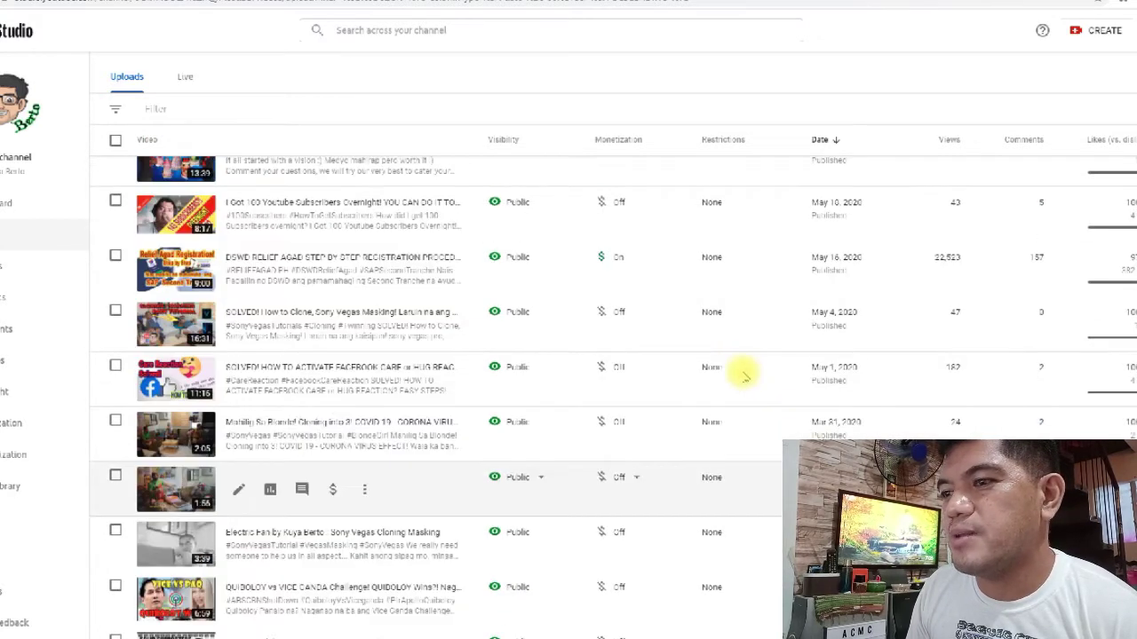
pyautogui.scroll(-2, 744, 375)
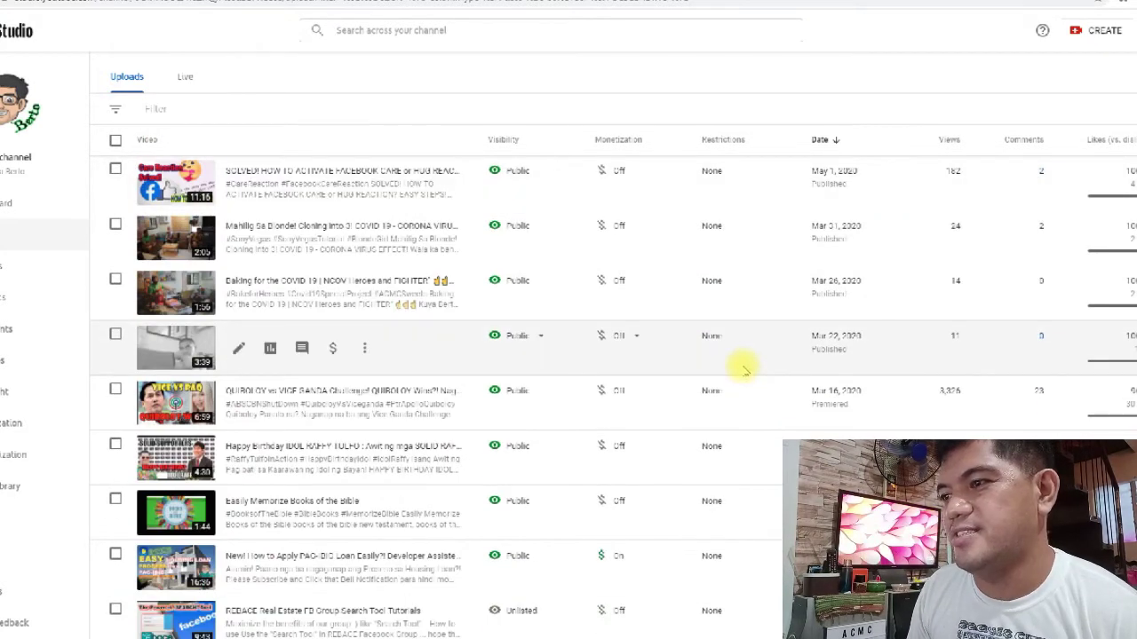
pyautogui.scroll(-5, 745, 373)
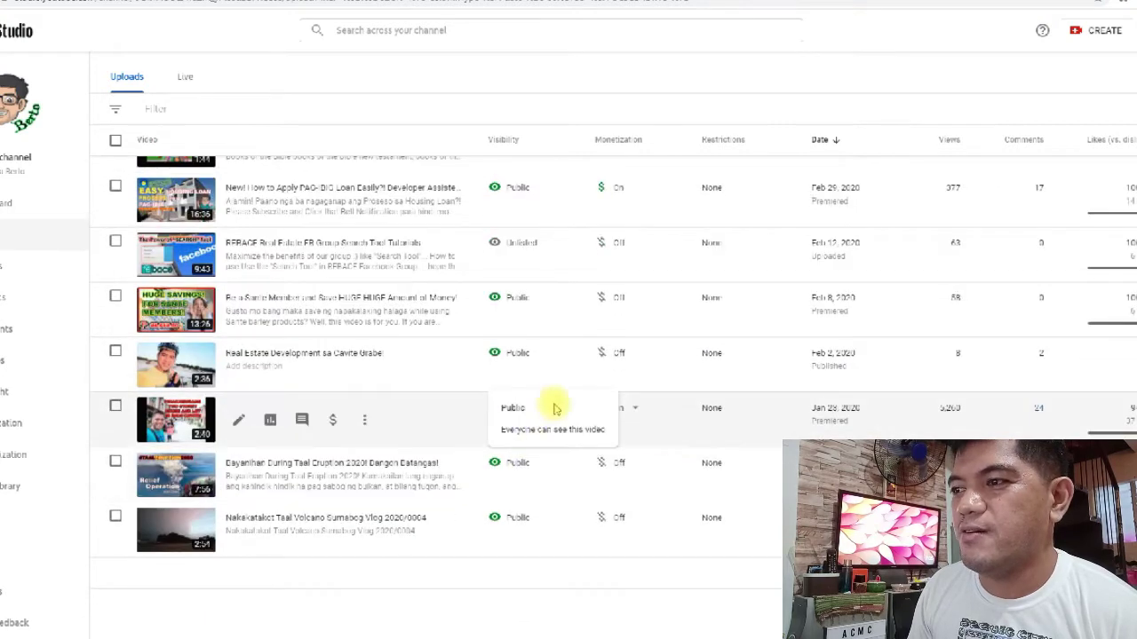
pyautogui.scroll(5, 672, 515)
pyautogui.scroll(10, 672, 515)
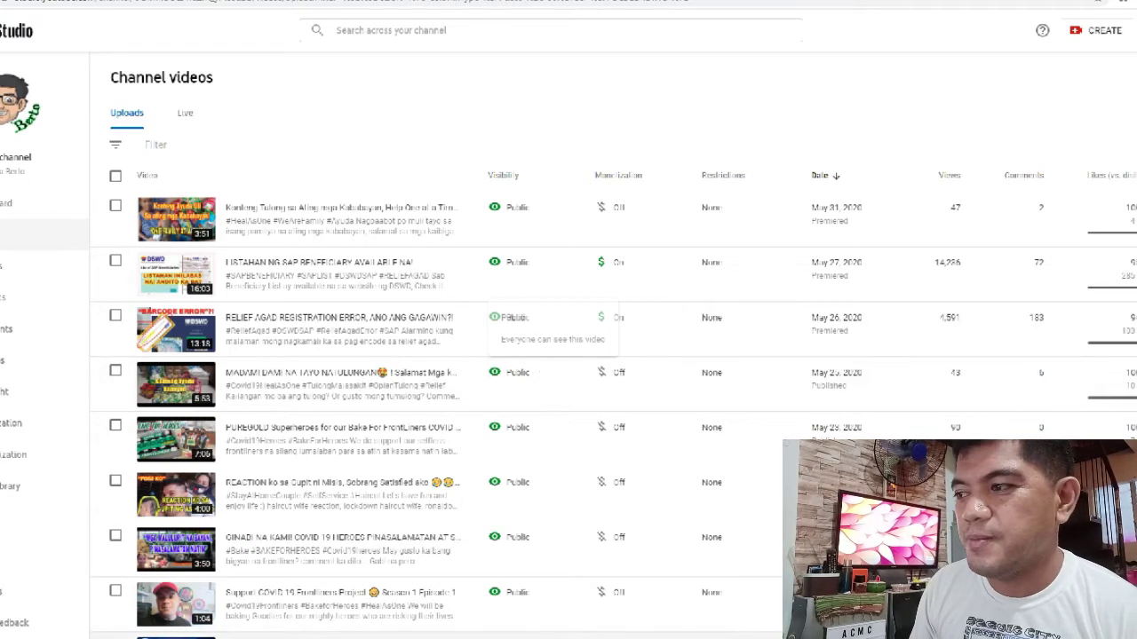
pyautogui.scroll(-10, 562, 604)
pyautogui.scroll(-2, 435, 390)
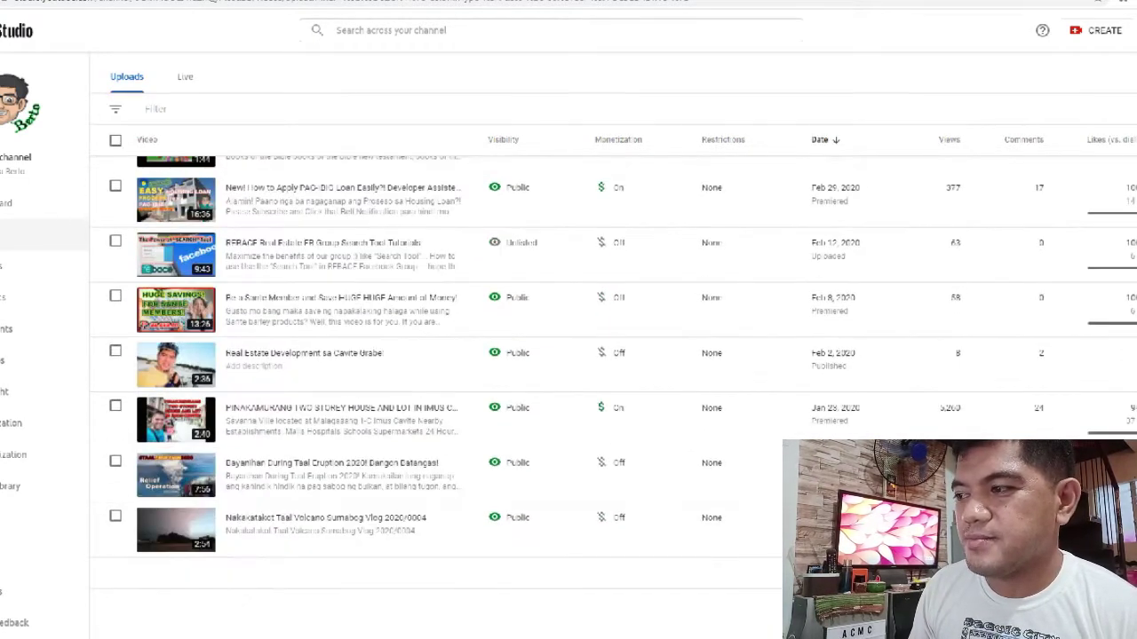
pyautogui.scroll(12, 399, 338)
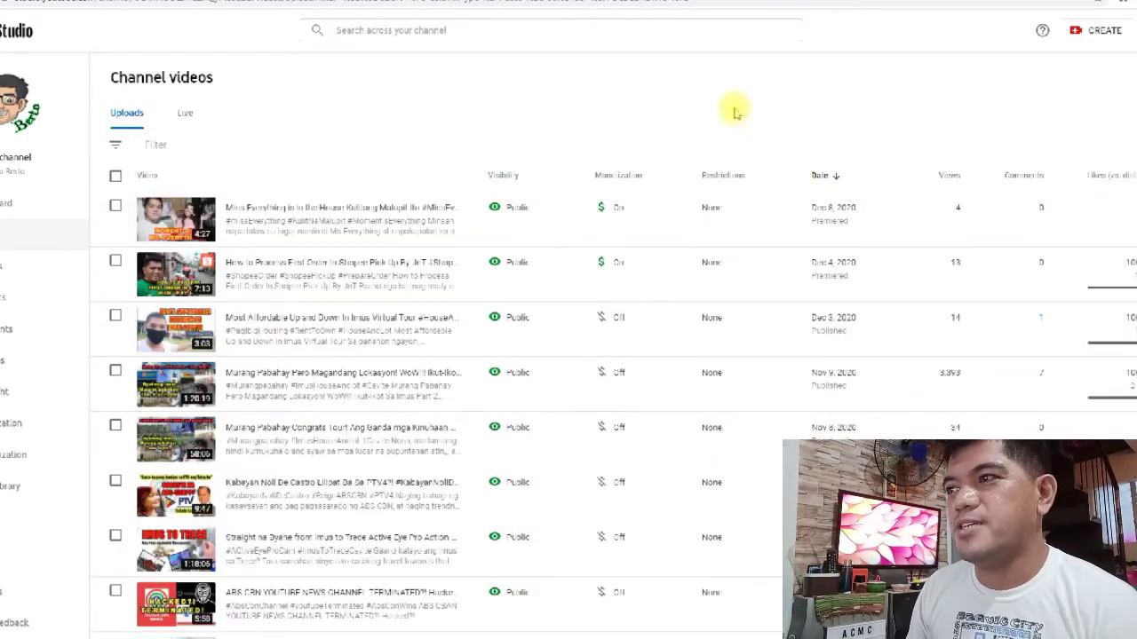
# Check the YouTube Help article on choosing how to monetize and the Partner Program acceptance e-mail in Gmail
pyautogui.click(423, 2)
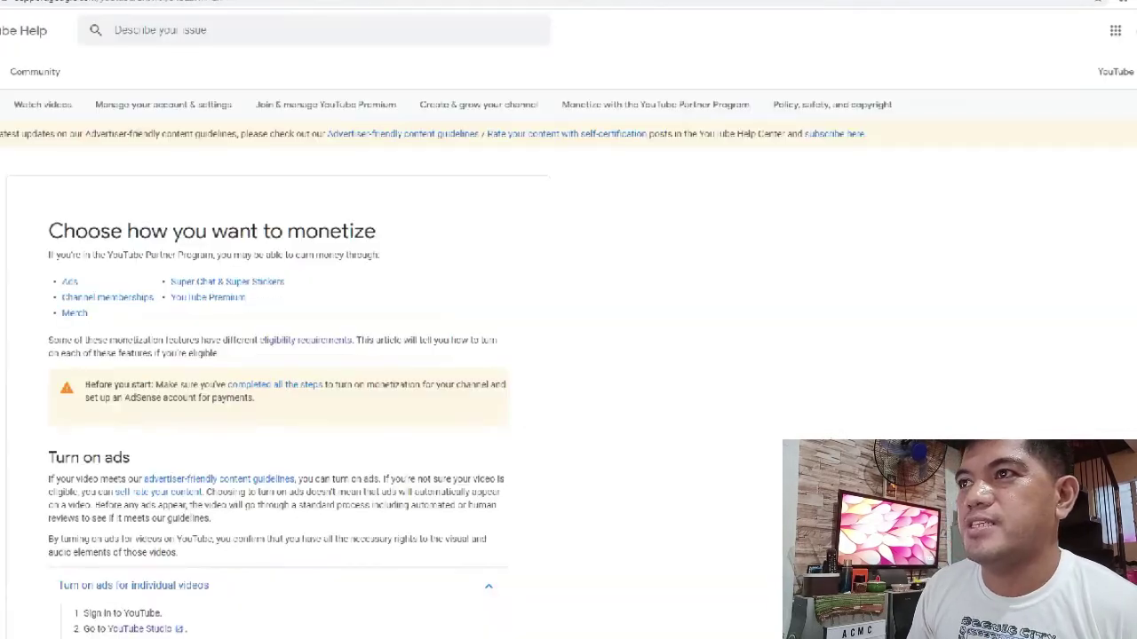
pyautogui.click(462, 2)
pyautogui.scroll(-10, 278, 355)
pyautogui.click(382, 3)
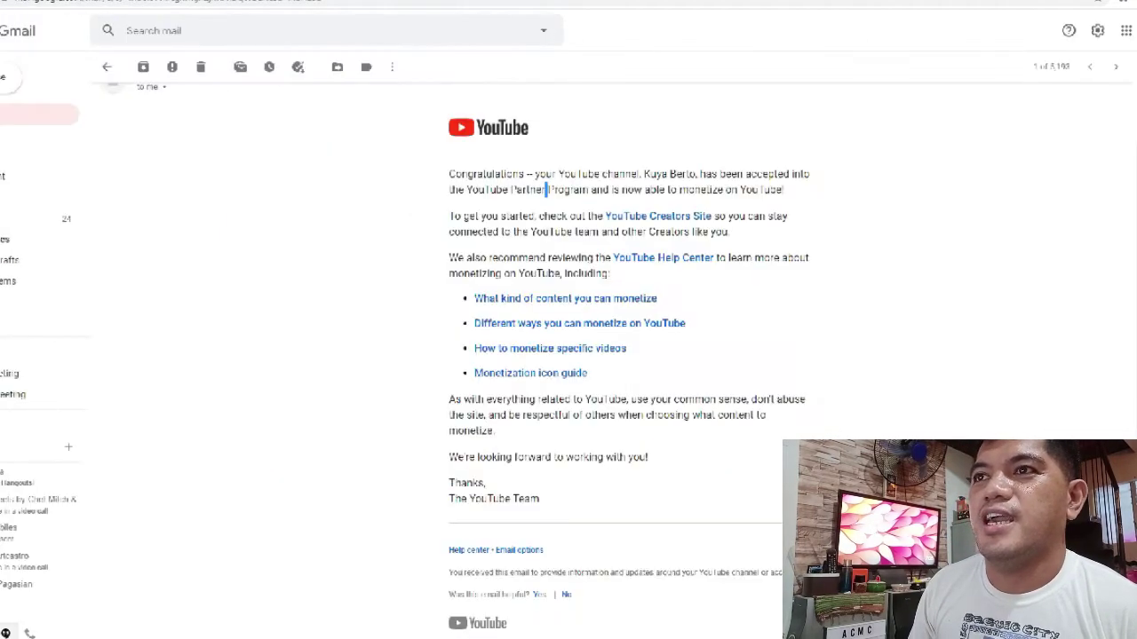
# Back in YouTube Studio, enable non-skippable video ads for the newest uploaded video and save its monetization settings
pyautogui.click(346, 2)
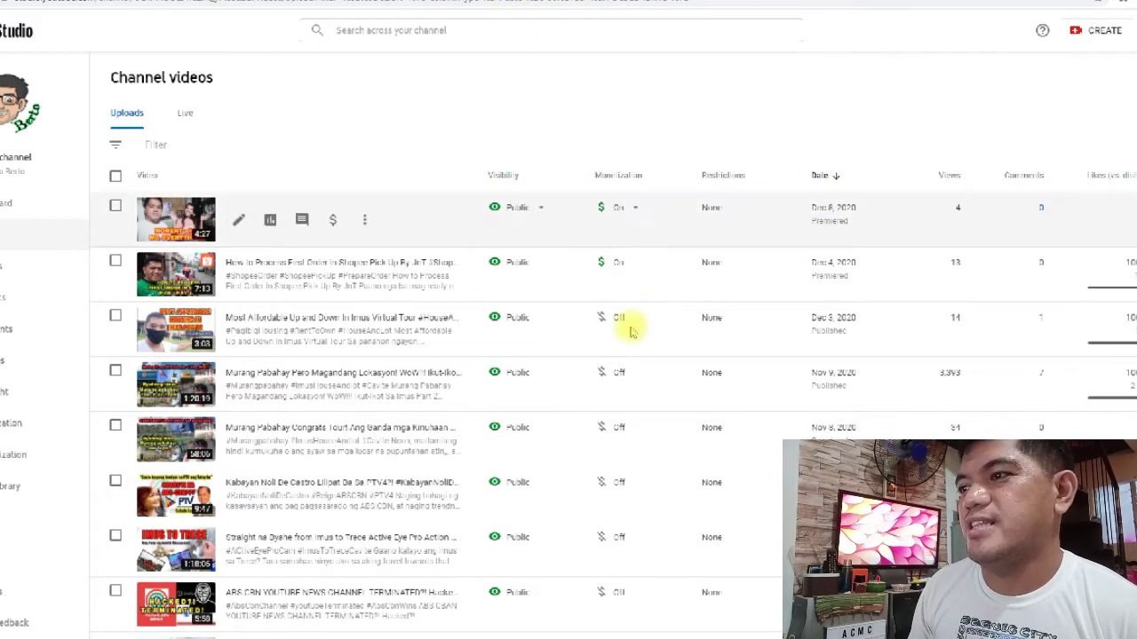
pyautogui.scroll(-4, 633, 346)
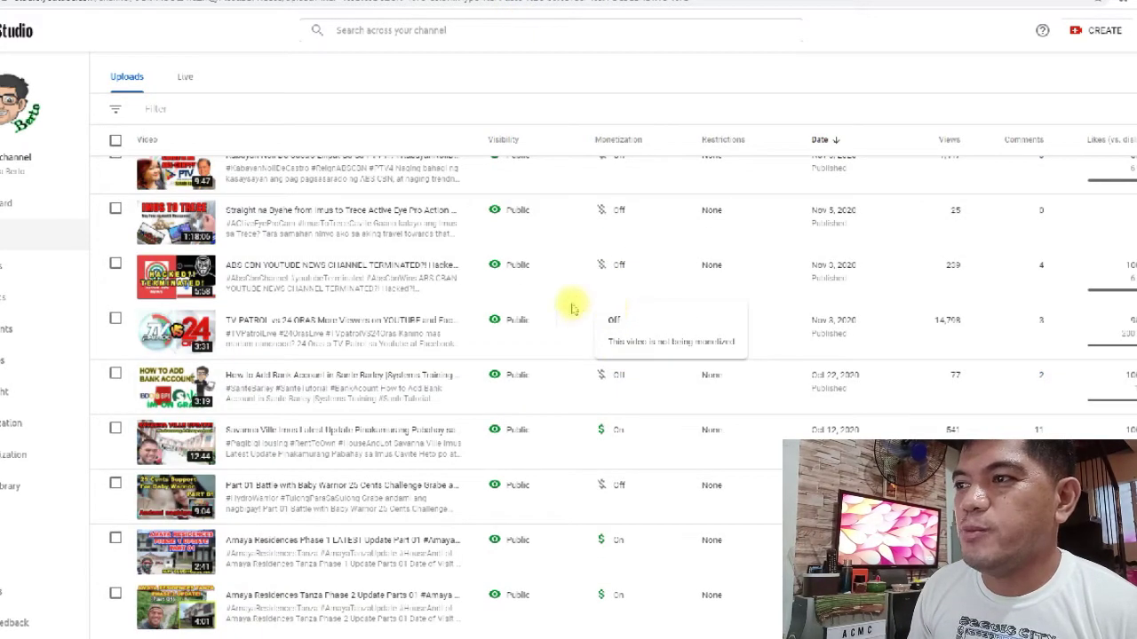
pyautogui.scroll(4, 622, 307)
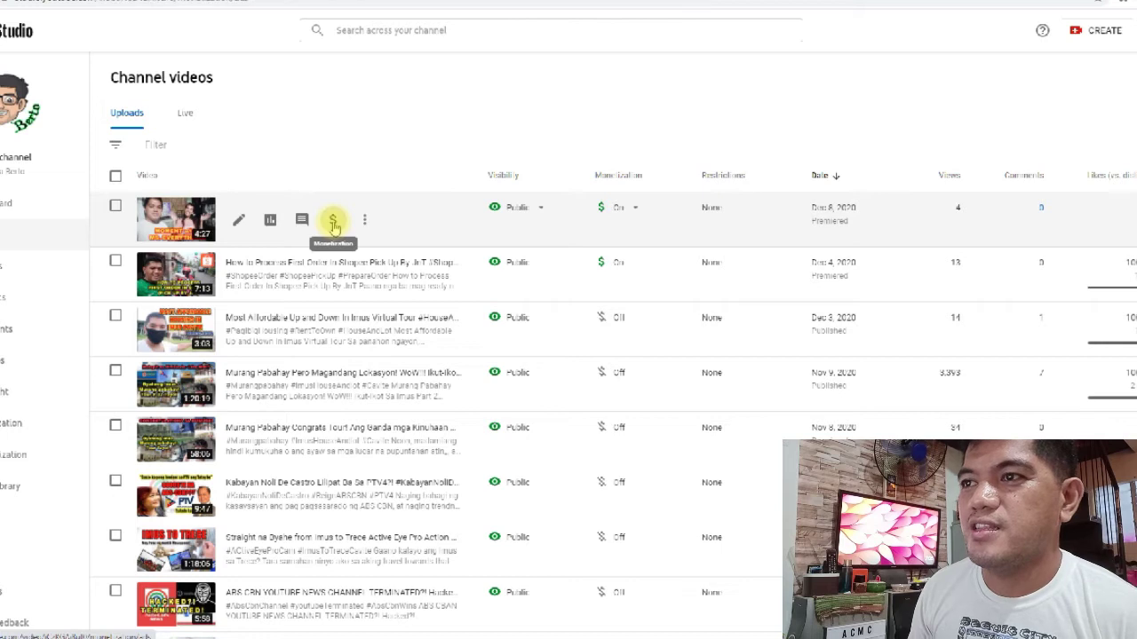
pyautogui.click(333, 222)
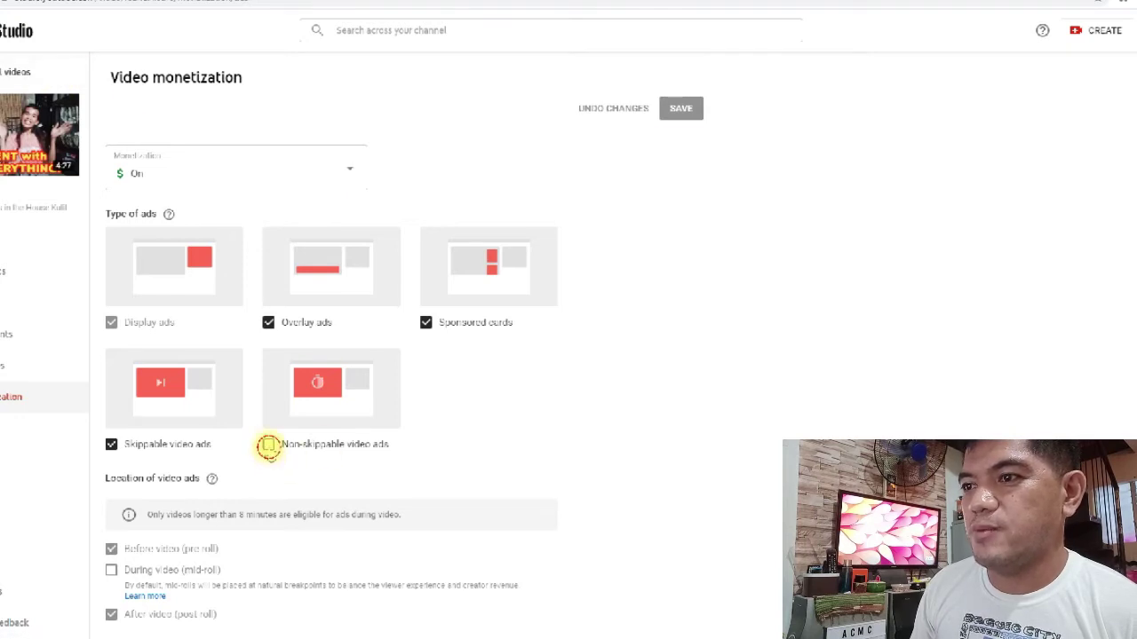
pyautogui.click(268, 445)
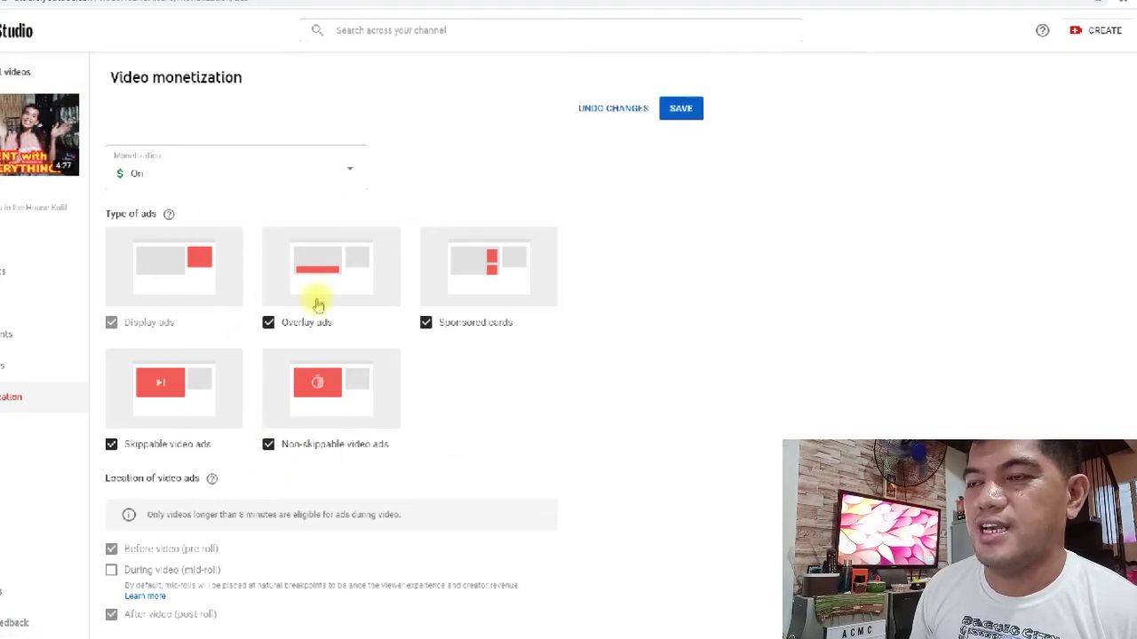
pyautogui.click(686, 111)
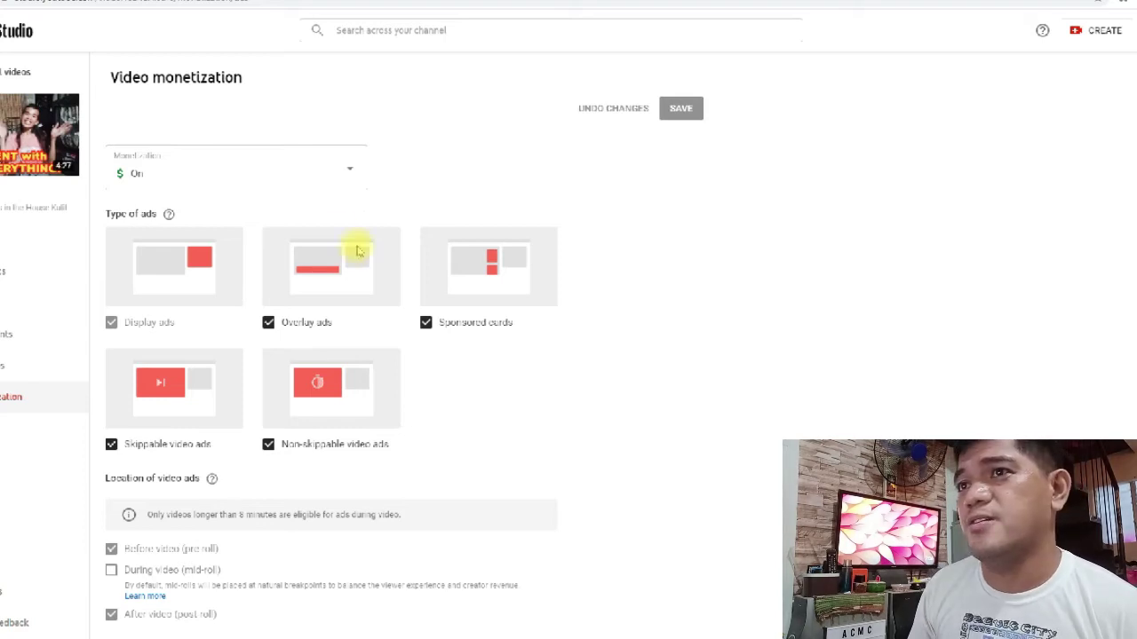
# View the channel's revenue analytics for the last 28 days
pyautogui.click(18, 30)
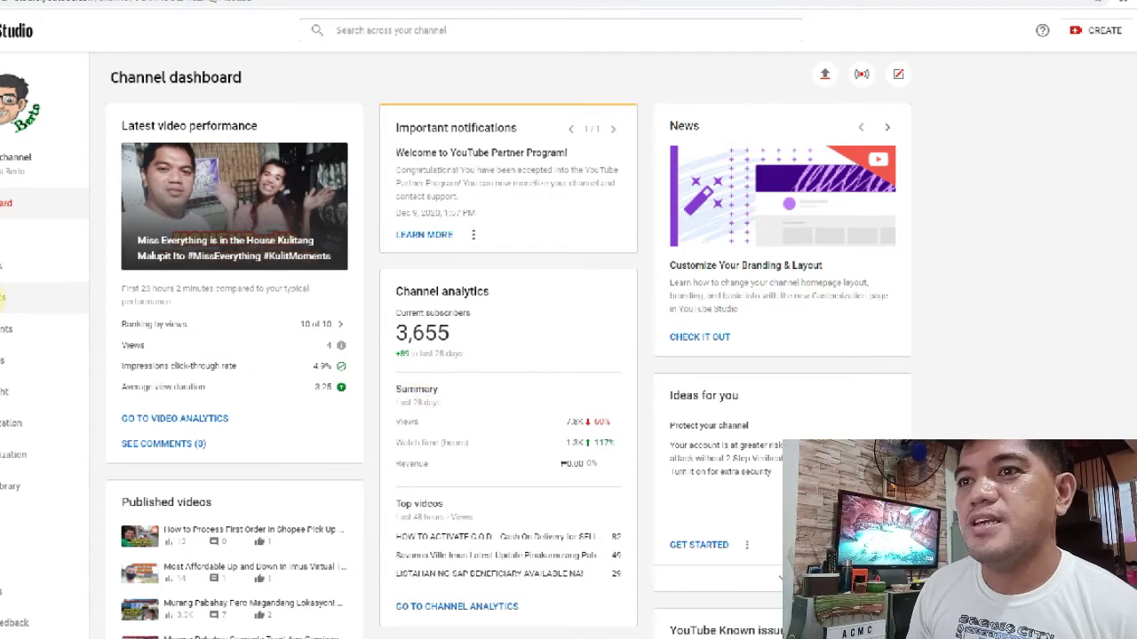
pyautogui.click(4, 298)
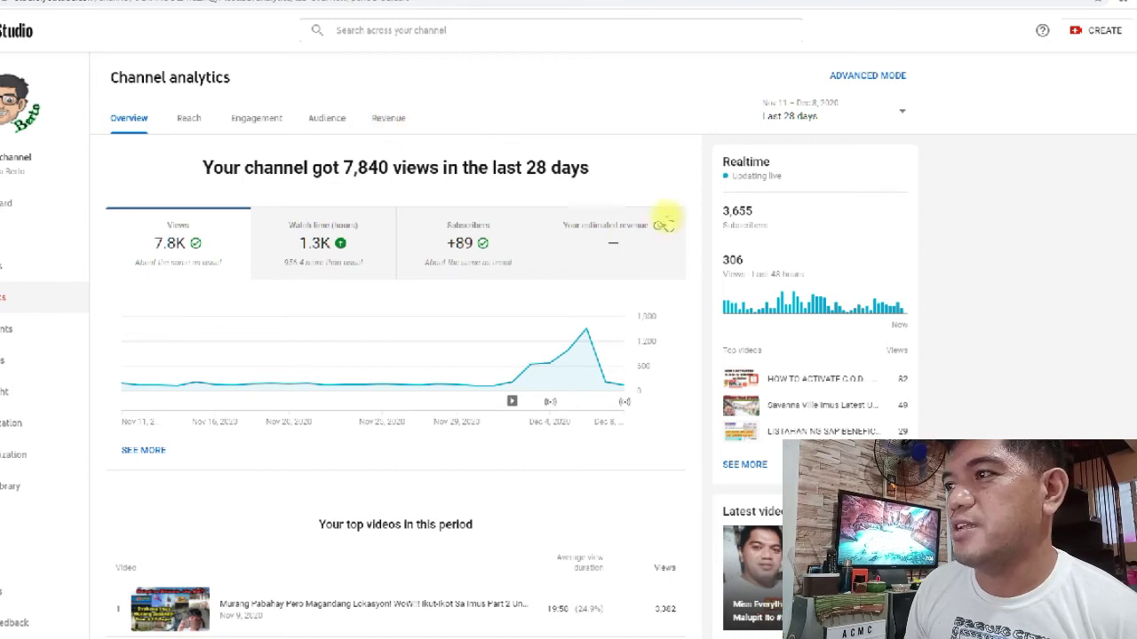
pyautogui.click(388, 119)
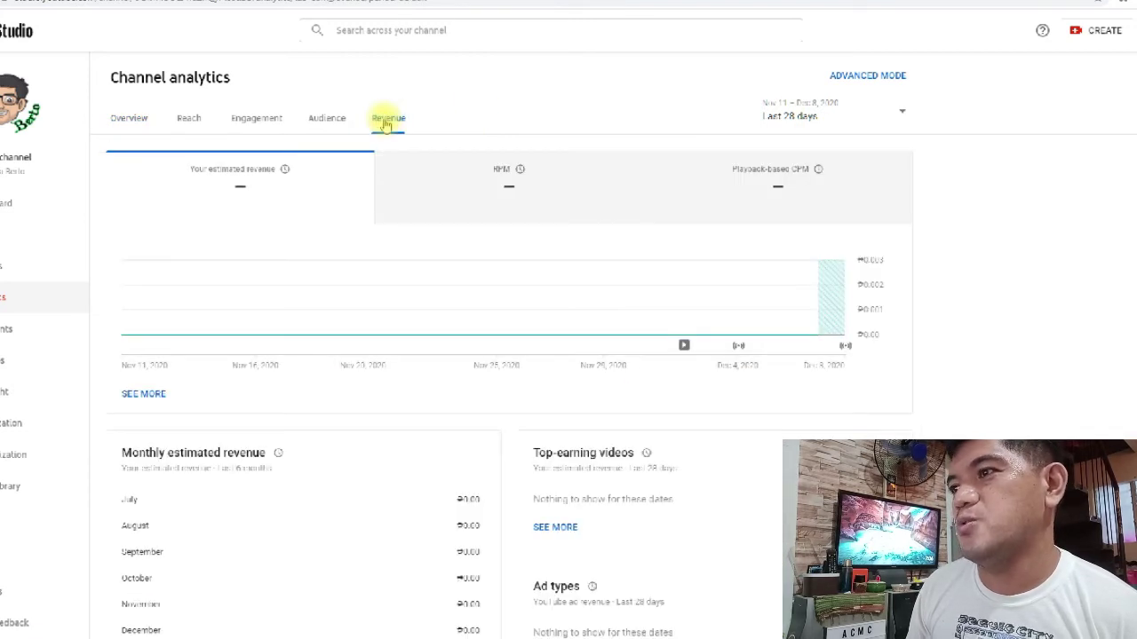